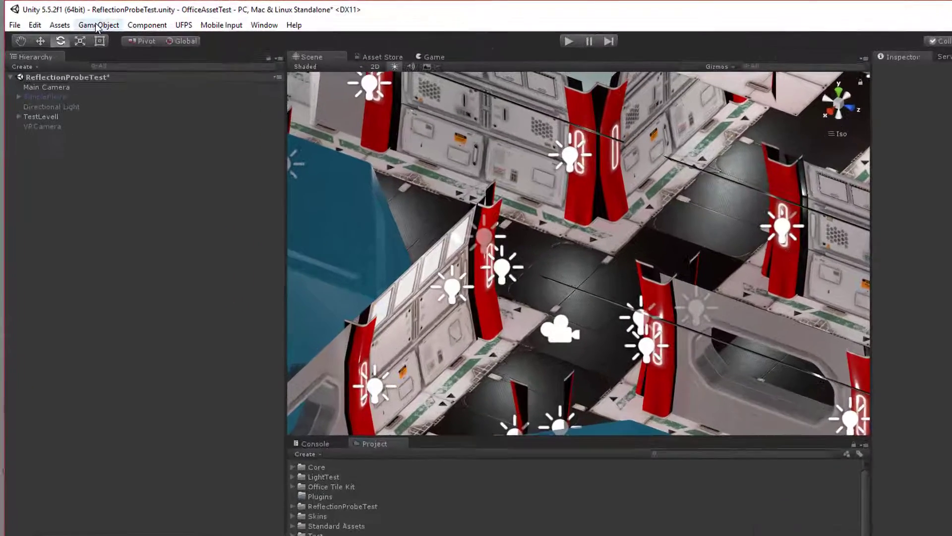
# - Add a Reflection Probe to the corridor scene from GameObject > Light
pyautogui.click(79, 20)
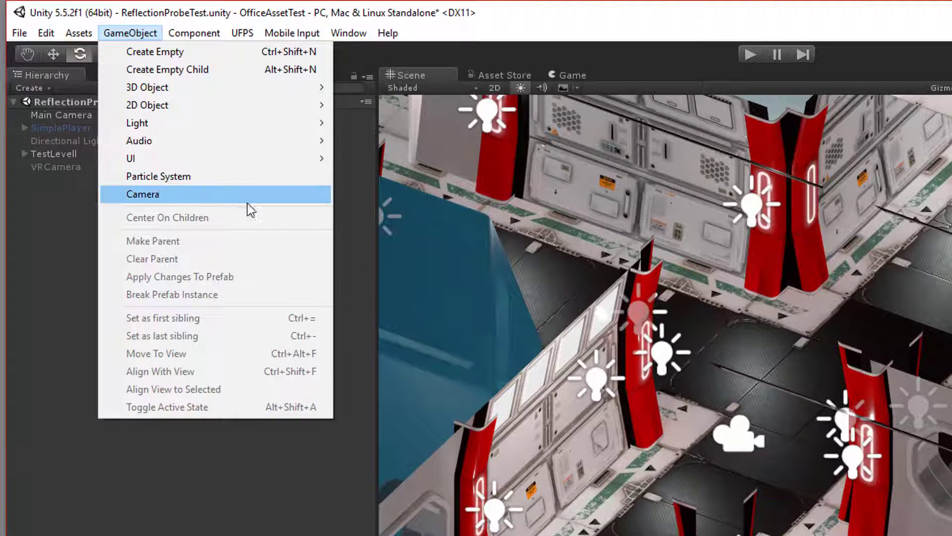
pyautogui.moveTo(272, 123)
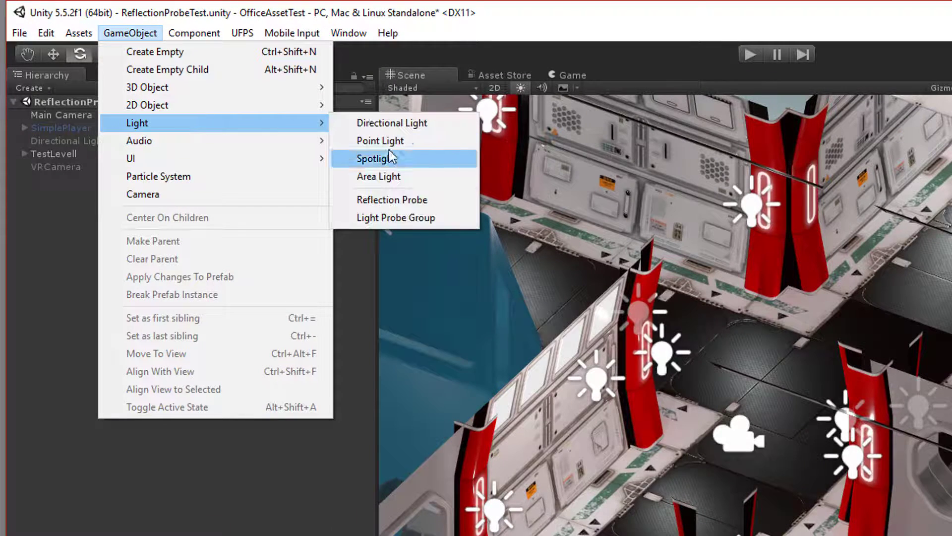
pyautogui.click(388, 200)
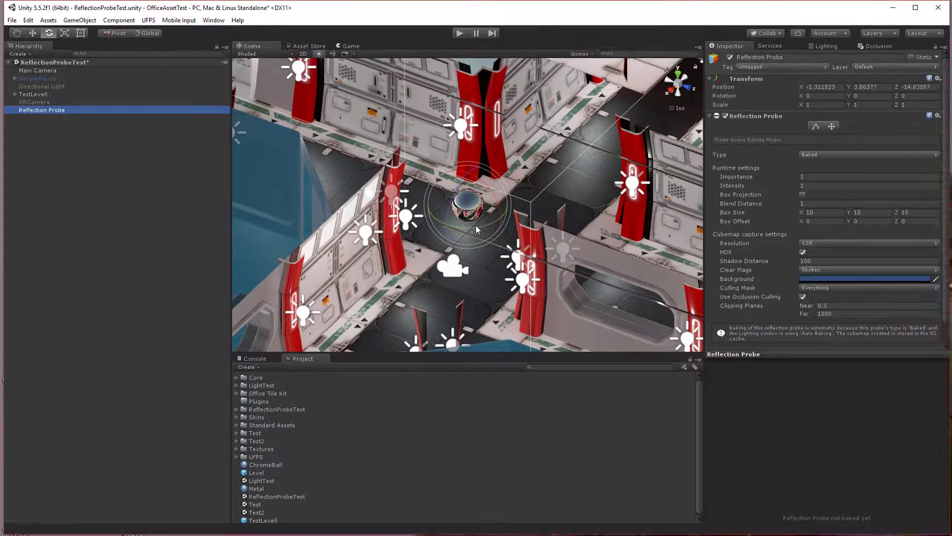
# - Lower the reflection probe to Y 2.445 and check its reflection preview
pyautogui.scroll(6, 476, 226)
pyautogui.scroll(2, 464, 239)
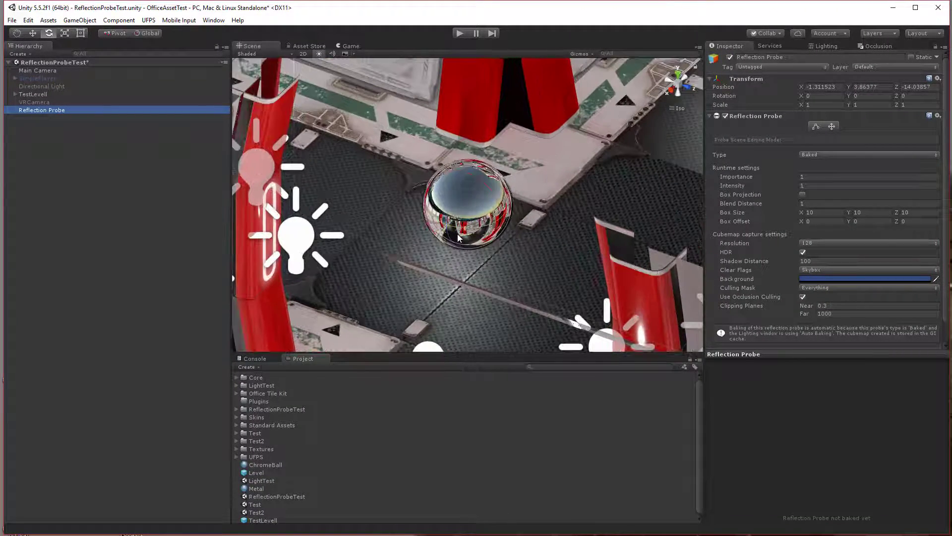
pyautogui.moveTo(486, 243)
pyautogui.keyDown('alt'); pyautogui.mouseDown()
pyautogui.moveTo(466, 238)
pyautogui.moveTo(504, 254)
pyautogui.moveTo(488, 228)
pyautogui.mouseUp(); pyautogui.keyUp('alt')
pyautogui.press('w')
pyautogui.moveTo(467, 184); pyautogui.dragTo(525, 188)
pyautogui.moveTo(469, 242); pyautogui.dragTo(474, 294)
pyautogui.moveTo(855, 459); pyautogui.dragTo(793, 431)
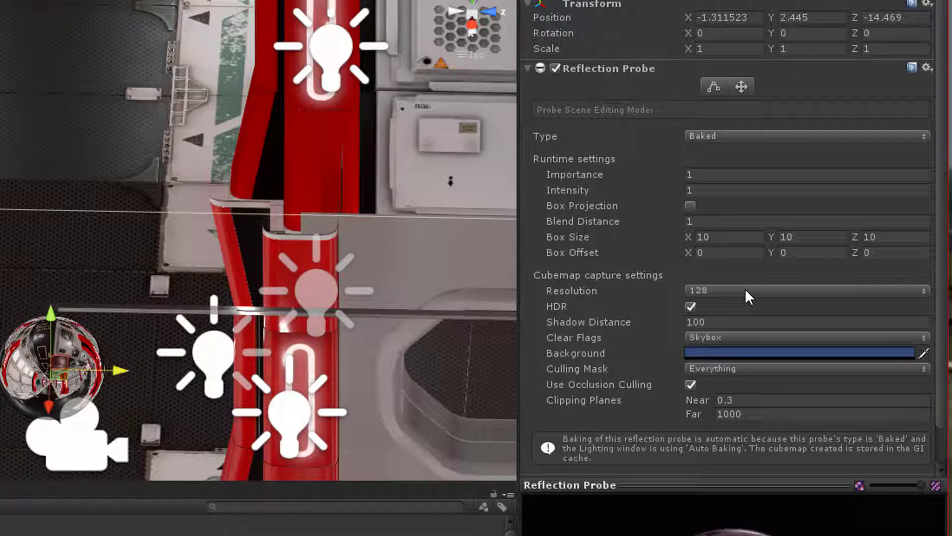
# - Change the probe's cubemap capture Resolution from 128 to 1024
pyautogui.click(745, 291)
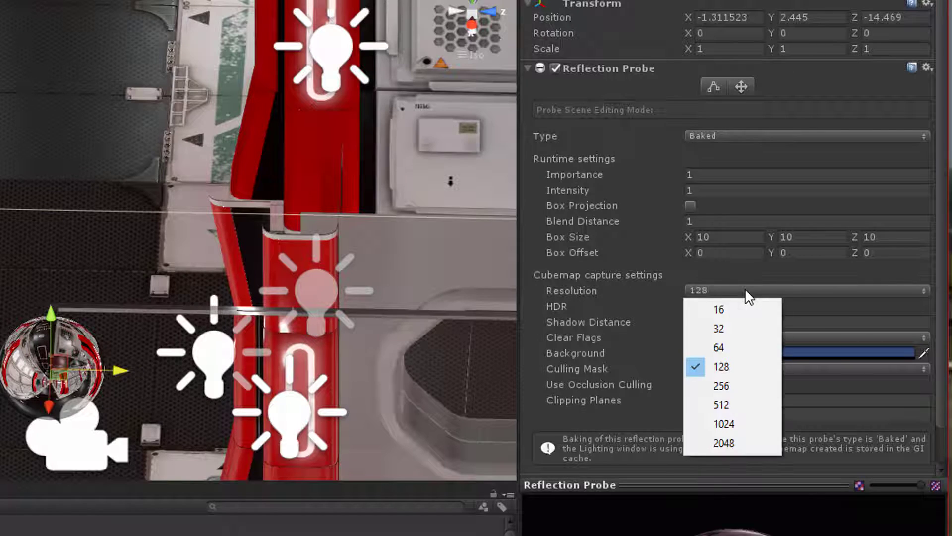
pyautogui.click(724, 423)
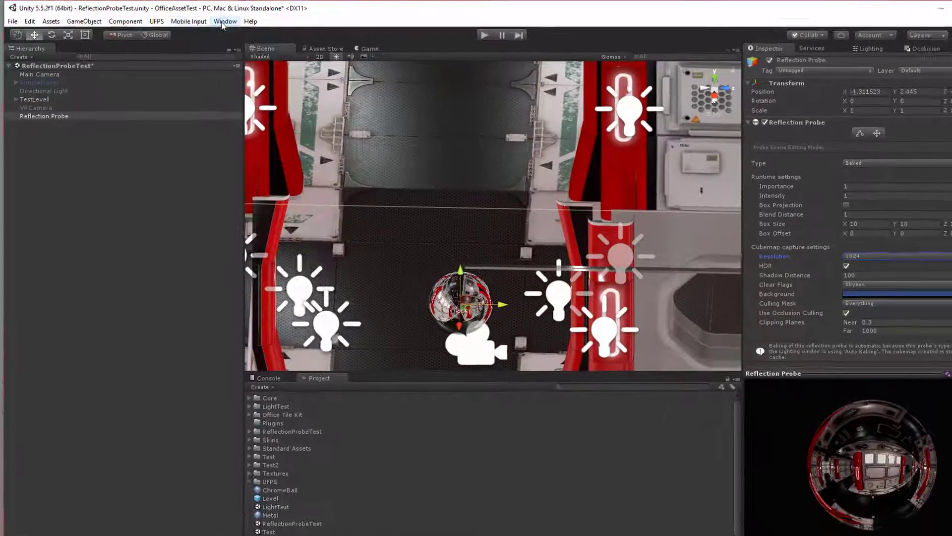
# - Open Window > Lighting and uncheck Auto next to the Build button
pyautogui.click(210, 20)
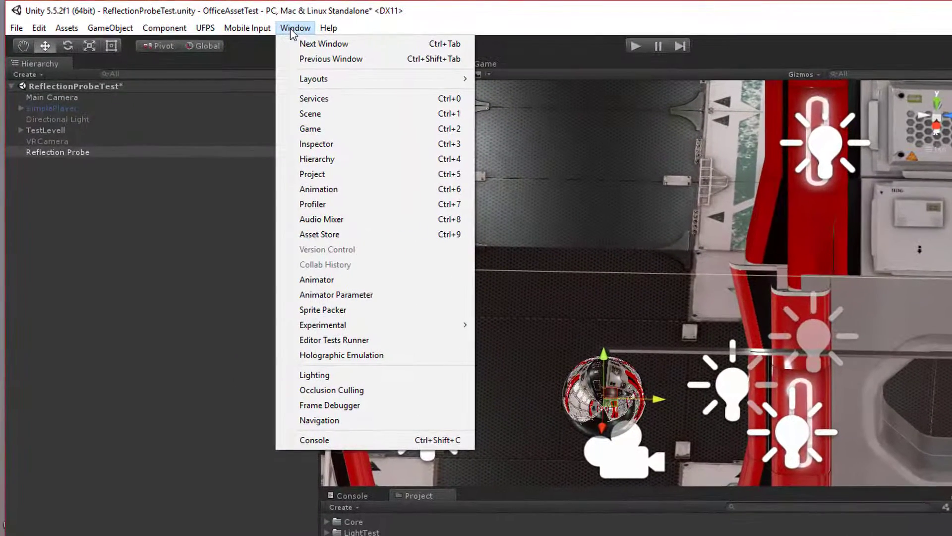
pyautogui.click(312, 376)
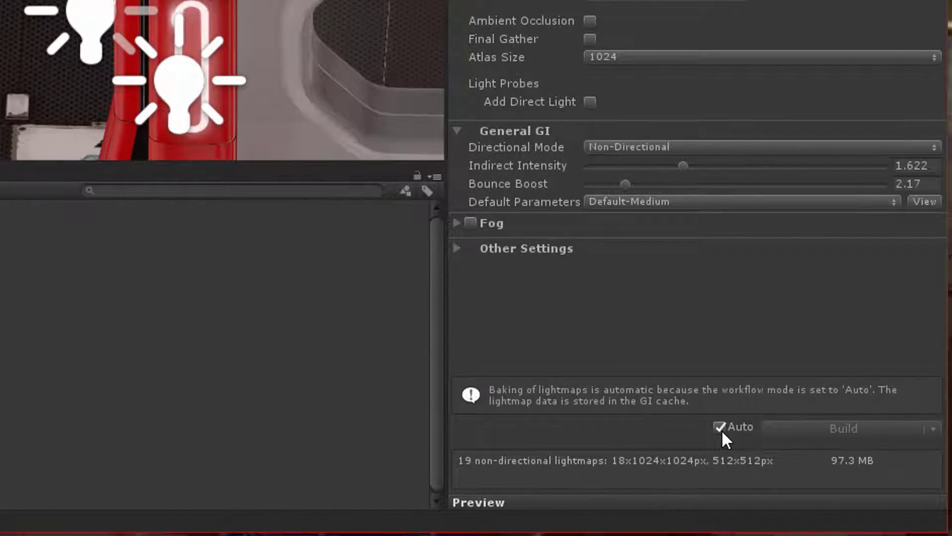
pyautogui.click(719, 426)
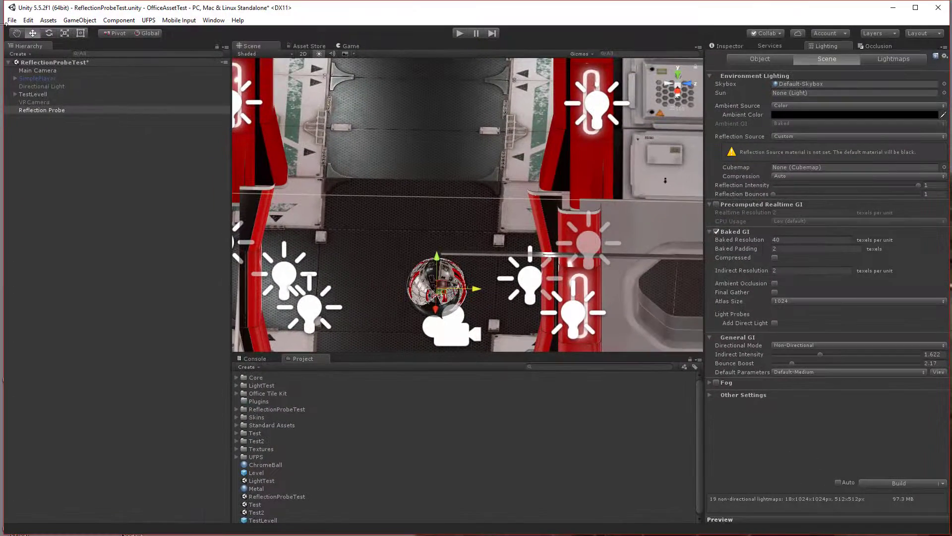
# - Save the scene as ReflectionProbeTest.unity, confirming replacement of the existing file
pyautogui.click(12, 20)
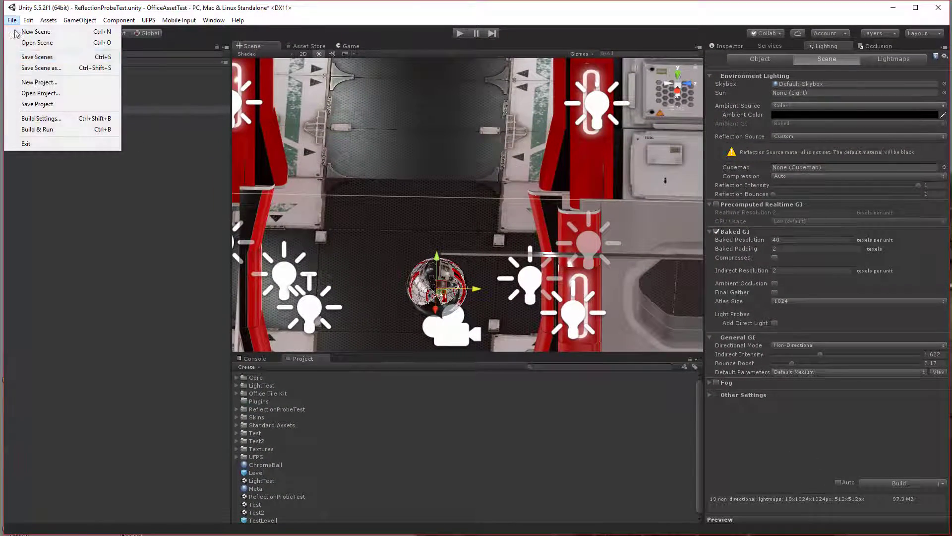
pyautogui.click(42, 68)
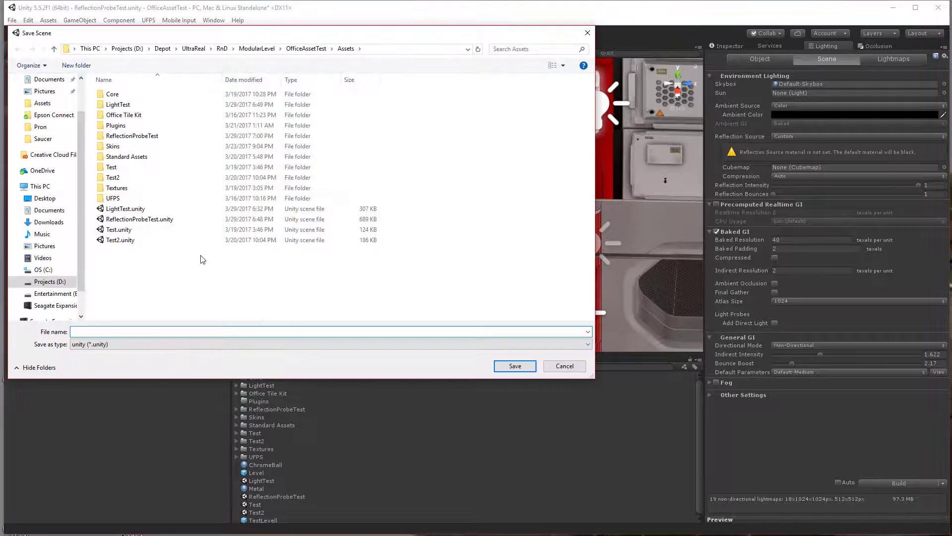
pyautogui.click(158, 220)
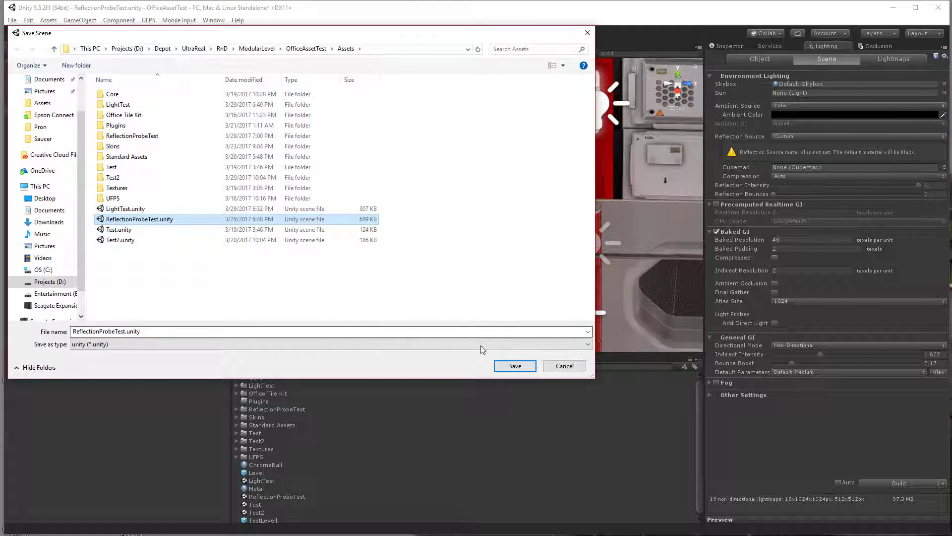
pyautogui.click(512, 369)
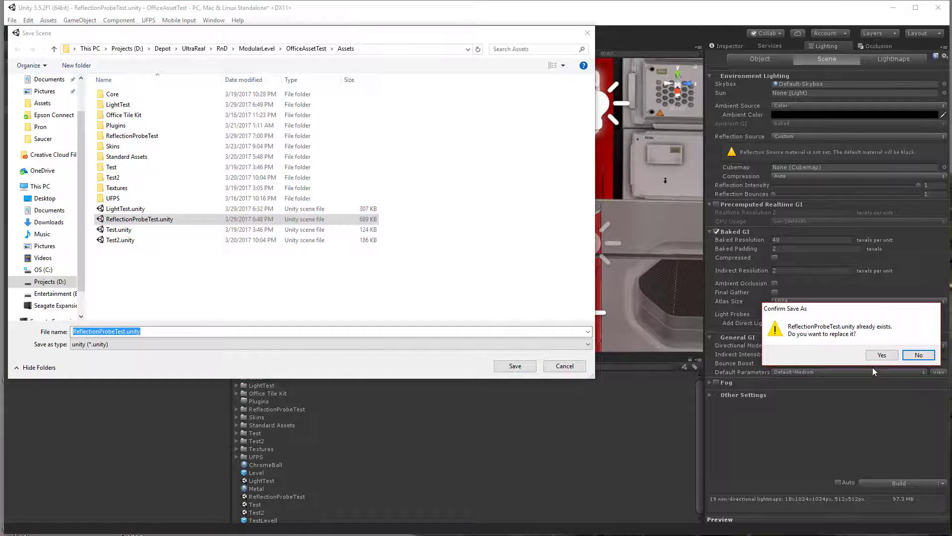
pyautogui.click(874, 358)
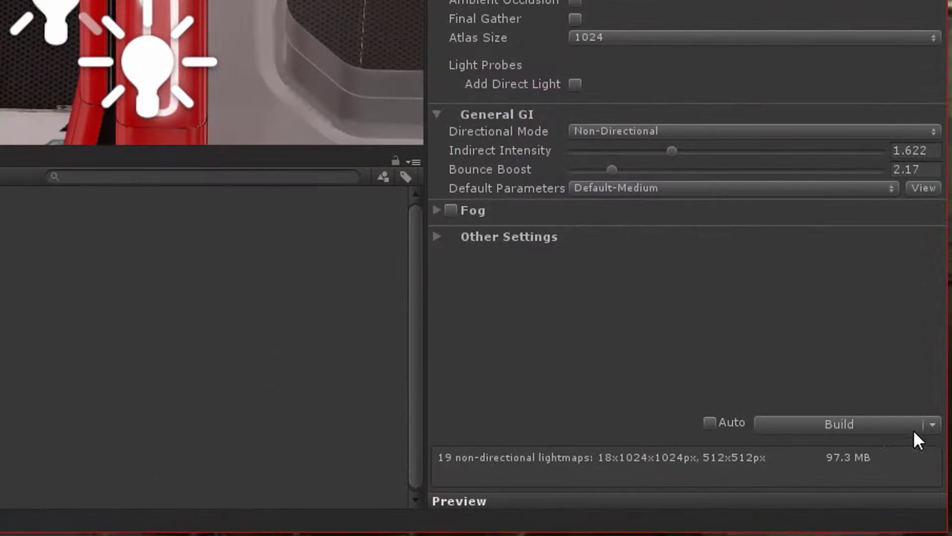
# - Choose Bake Reflection Probes from the Build button's dropdown in the Lighting window
pyautogui.click(933, 425)
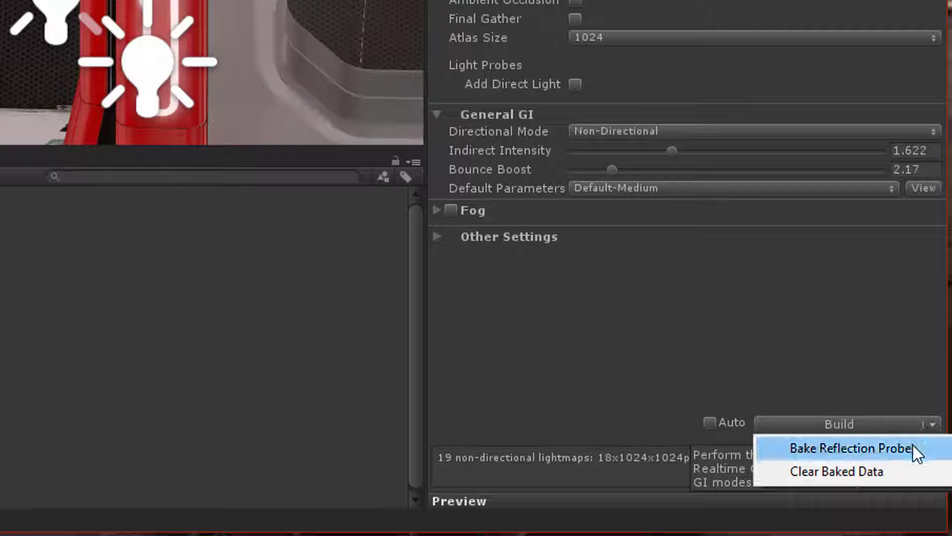
pyautogui.click(898, 449)
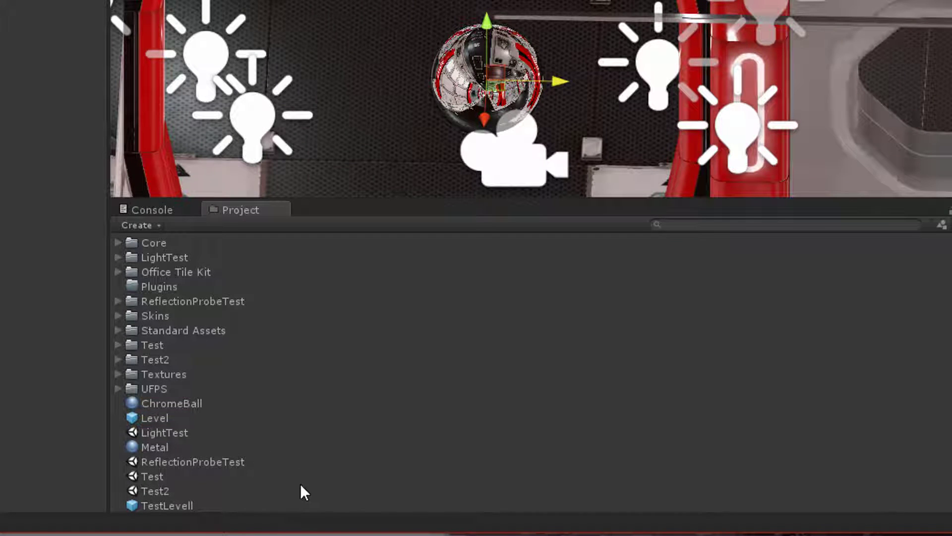
# - Expand the ReflectionProbeTest folder and select the ReflectionProbe-1 cubemap
pyautogui.click(221, 461)
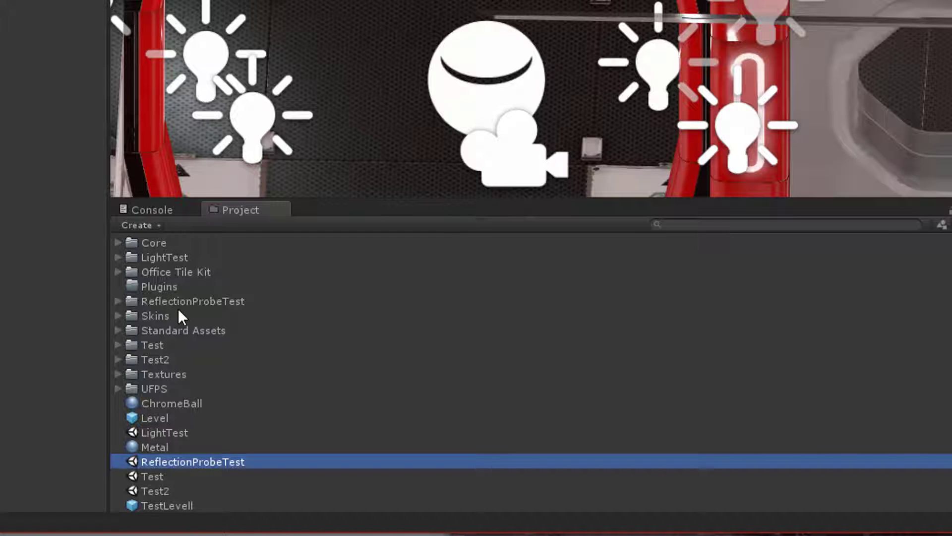
pyautogui.click(221, 301)
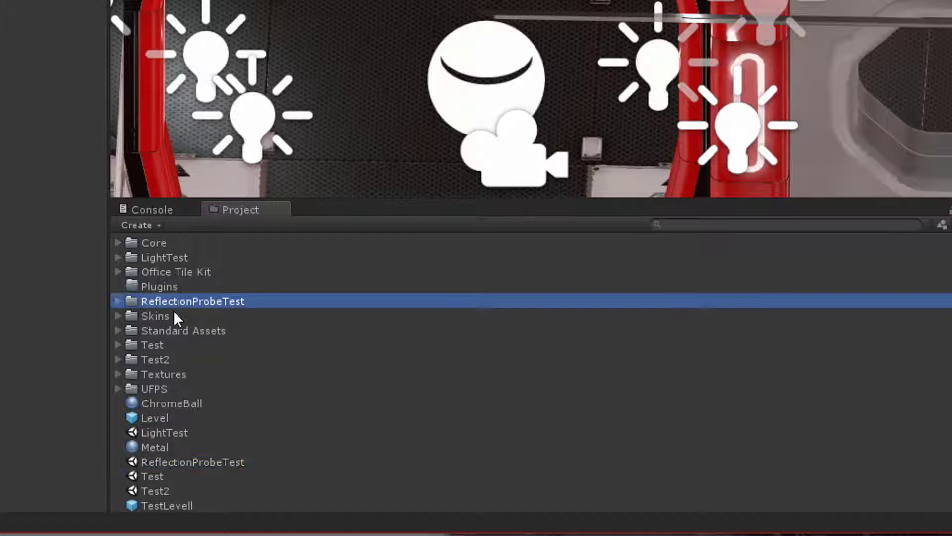
pyautogui.click(120, 302)
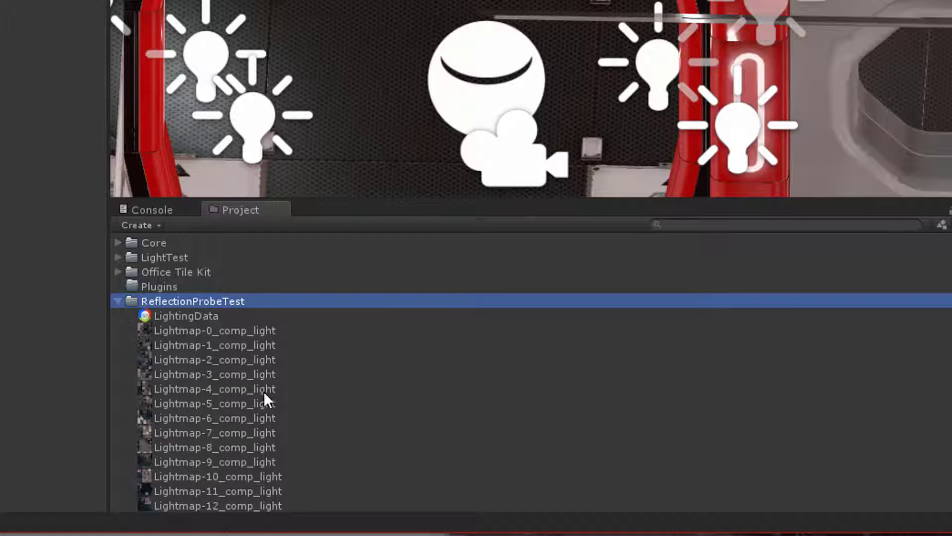
pyautogui.scroll(-5, 263, 412)
pyautogui.scroll(6, 296, 442)
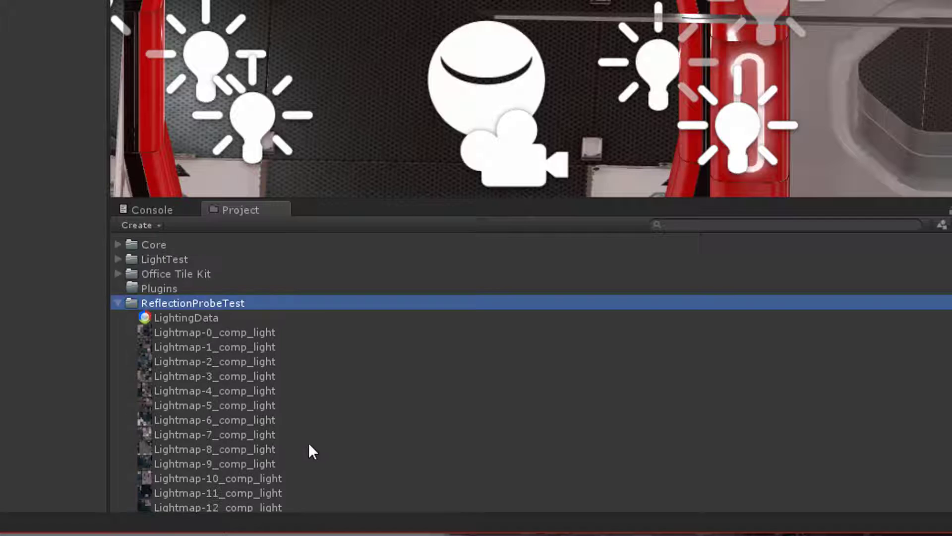
pyautogui.scroll(-3, 287, 383)
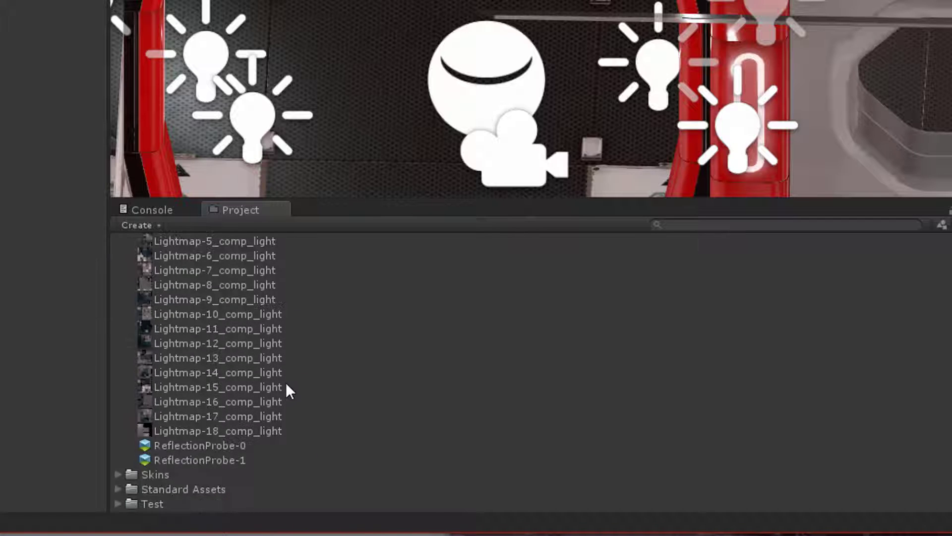
pyautogui.click(240, 460)
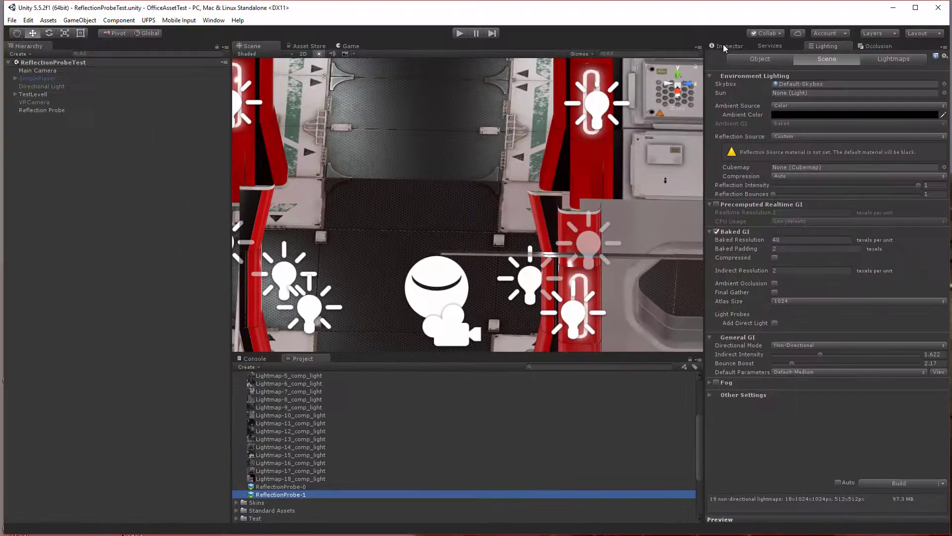
# - Compare the 128x128 ReflectionProbe-0 with the 1024x1024 ReflectionProbe-1, rotating its preview
pyautogui.click(723, 43)
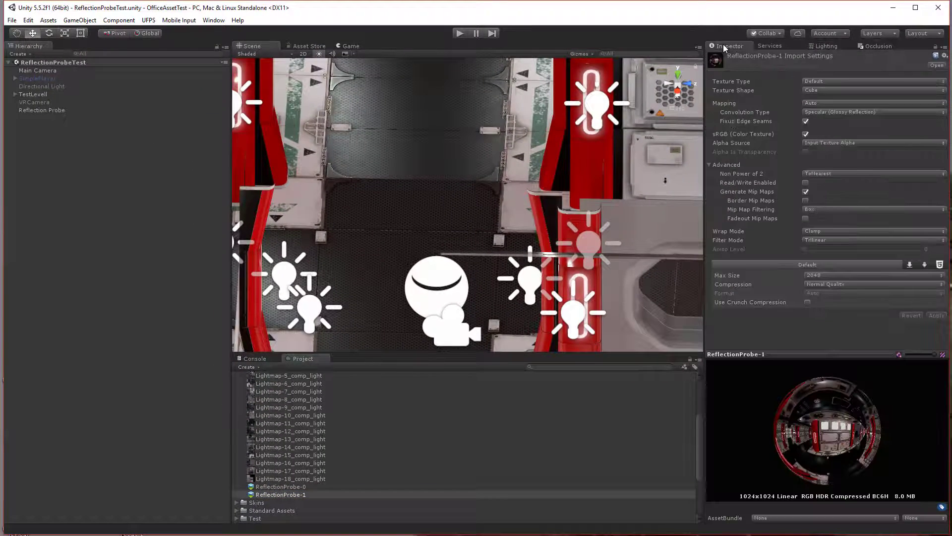
pyautogui.click(326, 486)
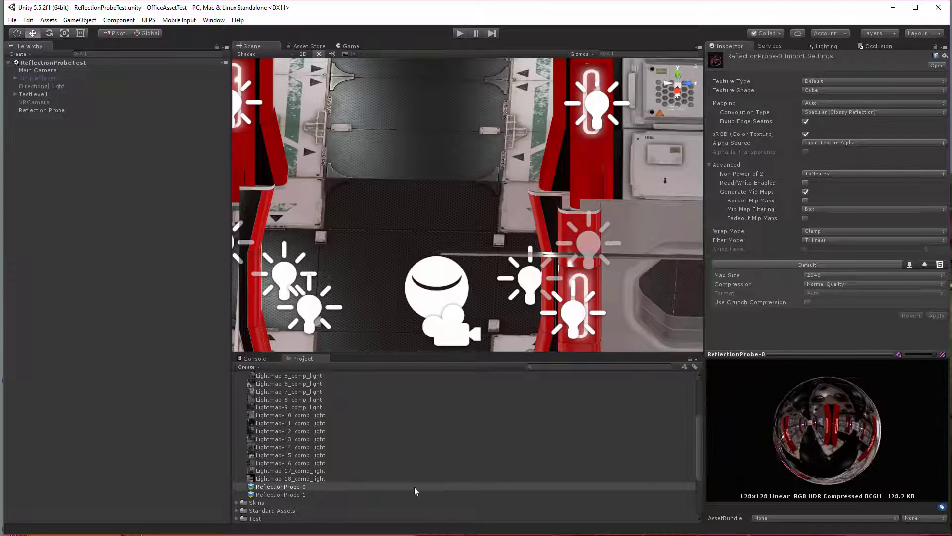
pyautogui.click(301, 487)
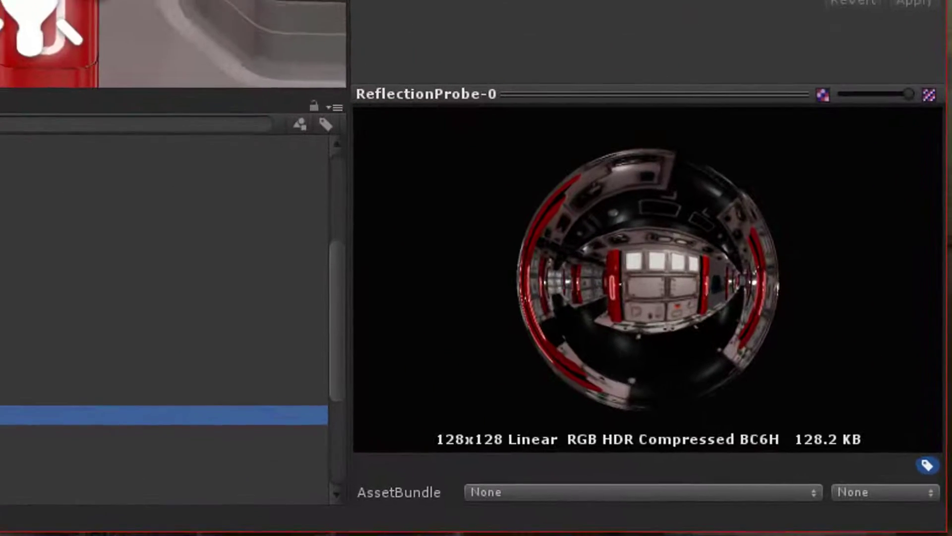
pyautogui.click(164, 433)
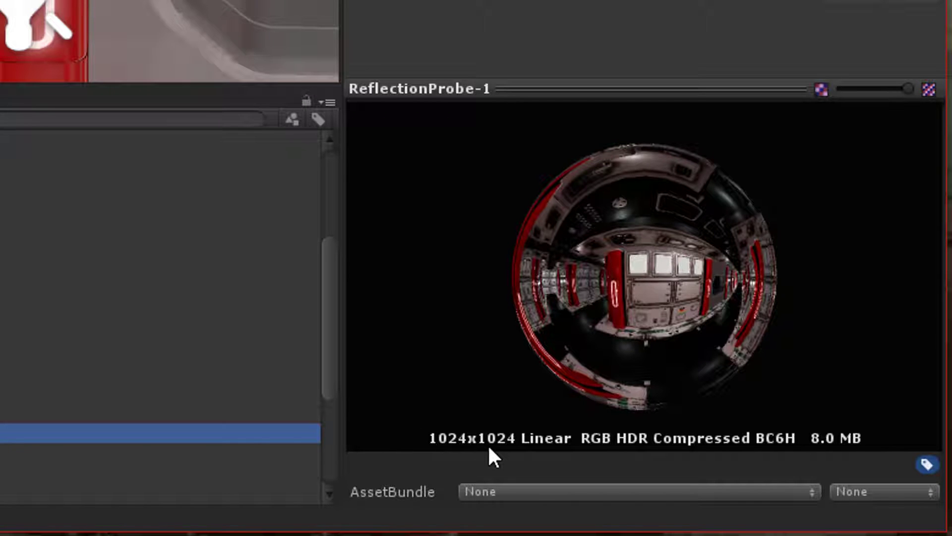
pyautogui.moveTo(573, 251); pyautogui.dragTo(742, 287)
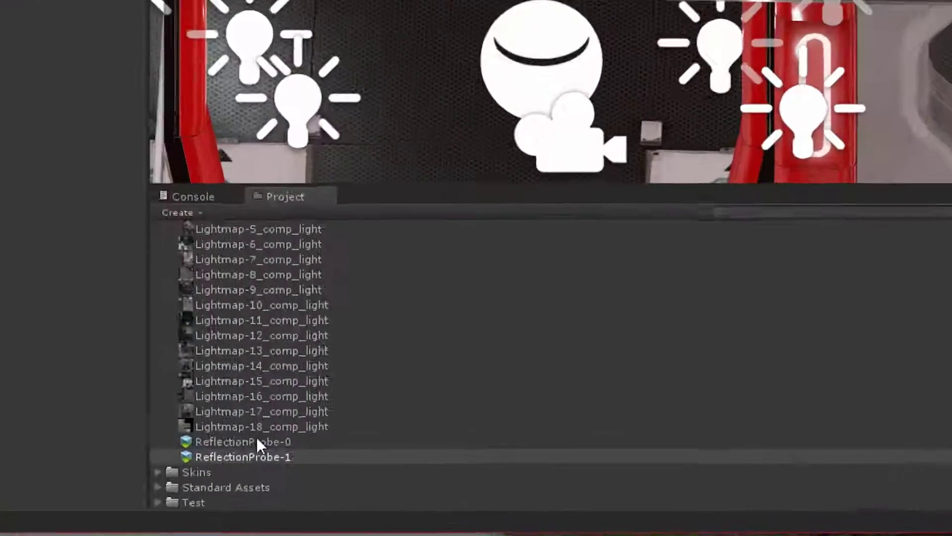
# - Rename the baked reflection probe cubemap to MyCubeMap
pyautogui.scroll(-2, 321, 499)
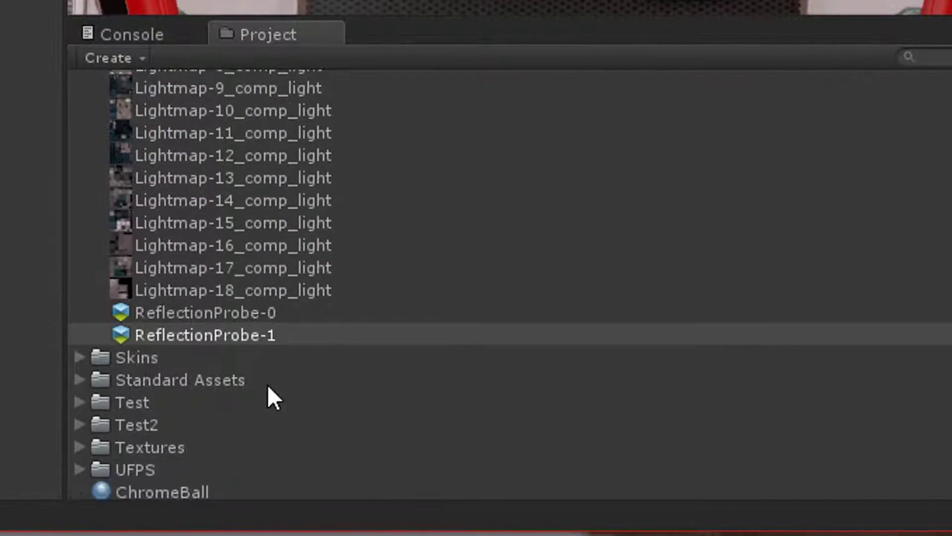
pyautogui.click(262, 337)
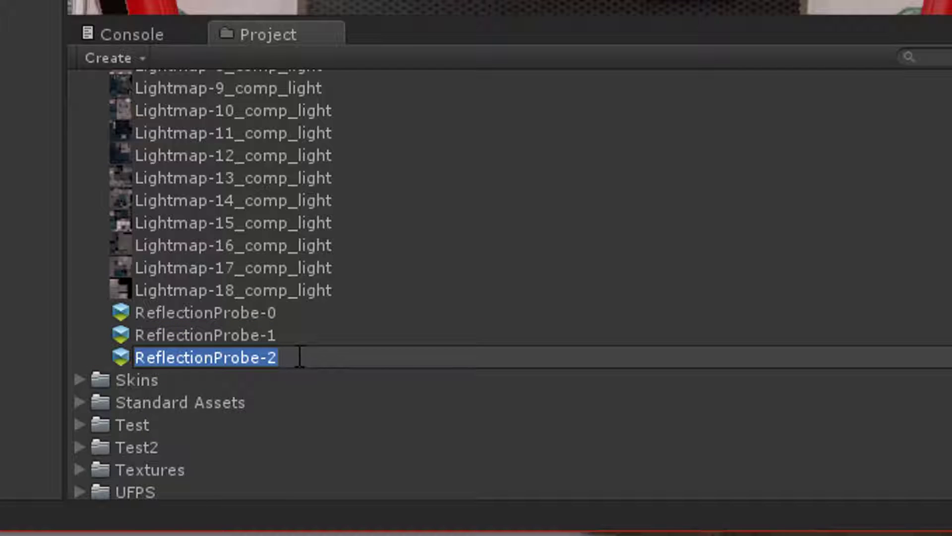
pyautogui.write('MyCube')
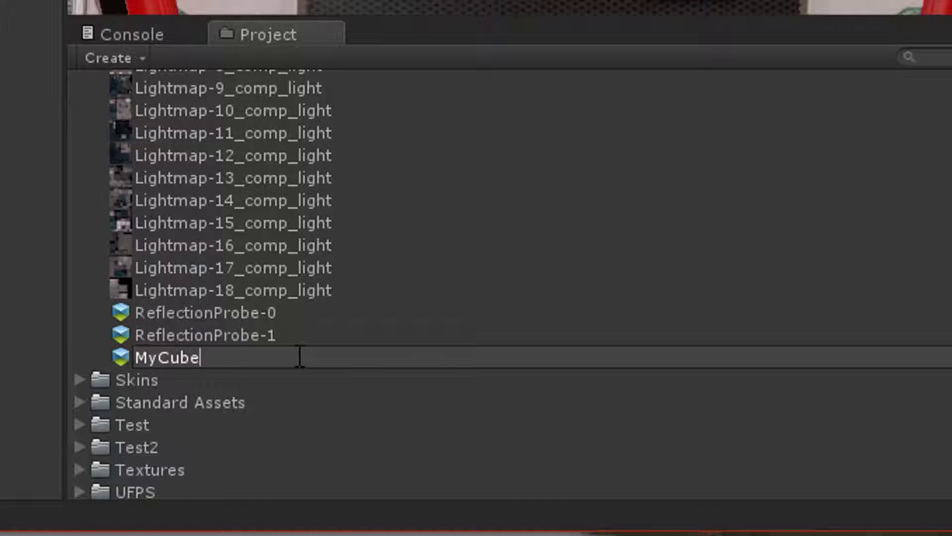
pyautogui.write('Map')
pyautogui.press('Return')
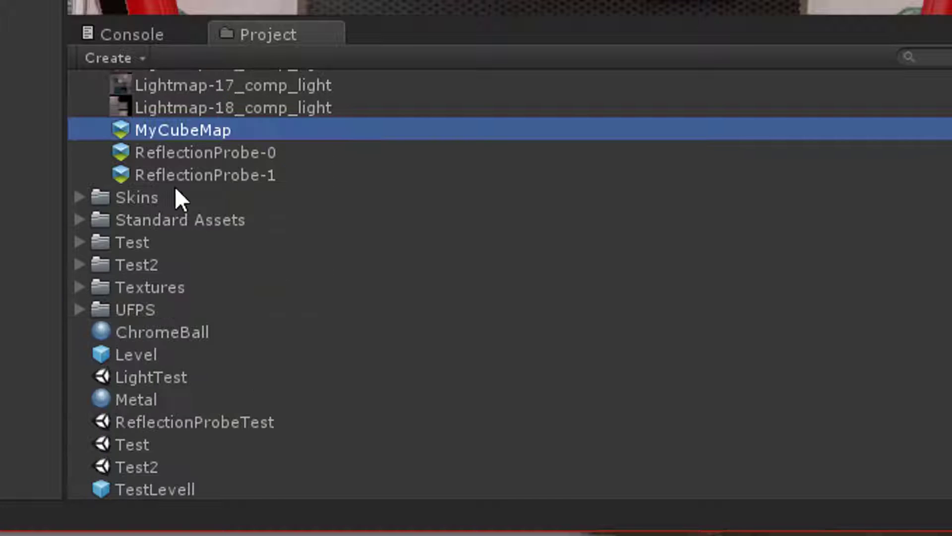
# - Move MyCubeMap out of ReflectionProbeTest into the root Assets folder
pyautogui.moveTo(197, 121); pyautogui.dragTo(185, 334)
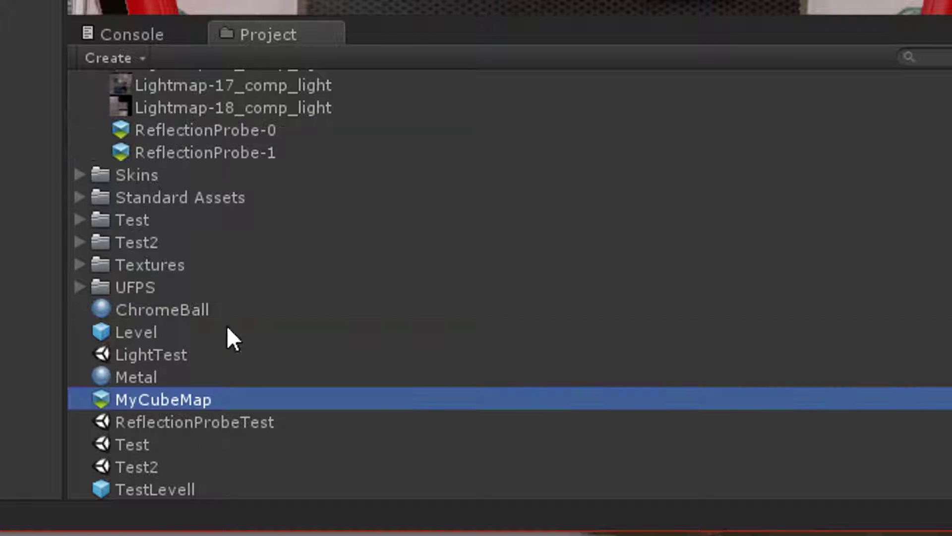
pyautogui.scroll(10, 397, 362)
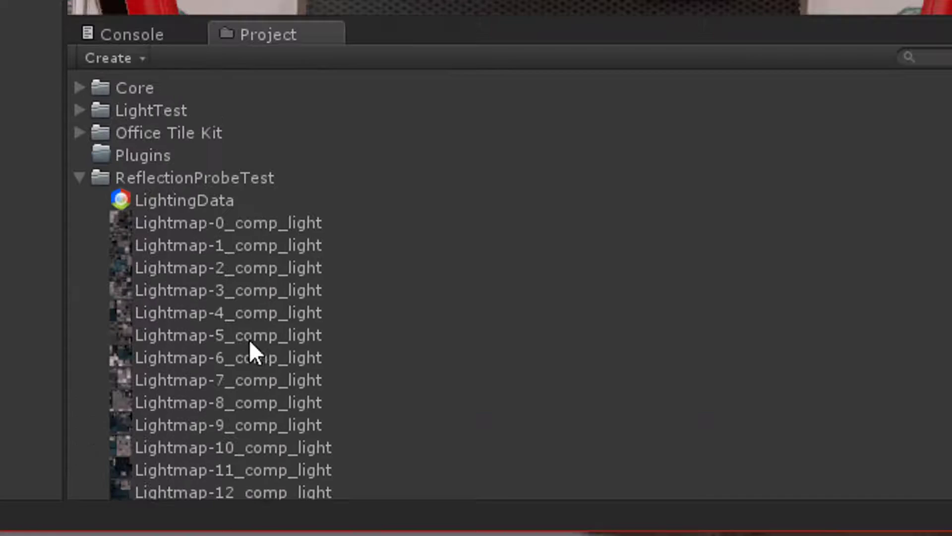
pyautogui.scroll(-3, 367, 278)
pyautogui.scroll(3, 357, 306)
pyautogui.scroll(-10, 367, 290)
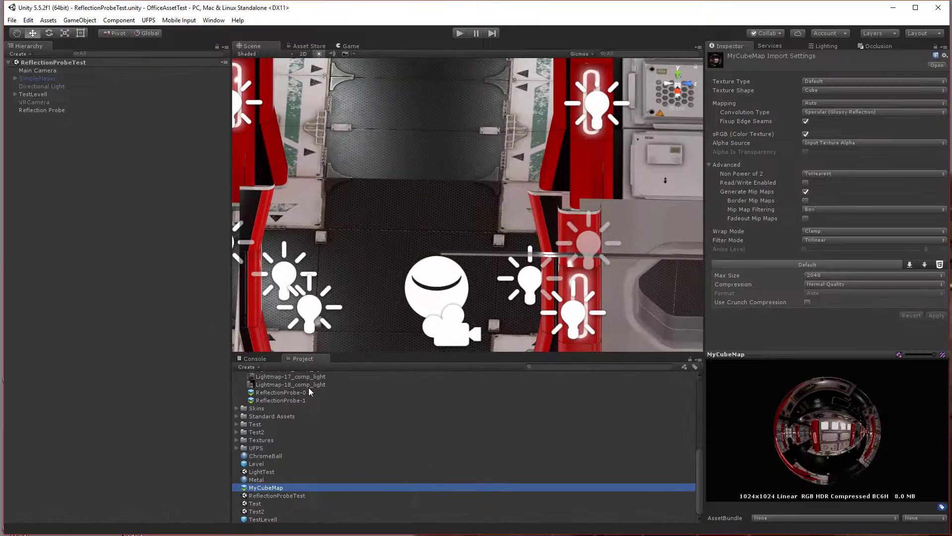
# - Start a new empty scene from the File menu
pyautogui.click(367, 439)
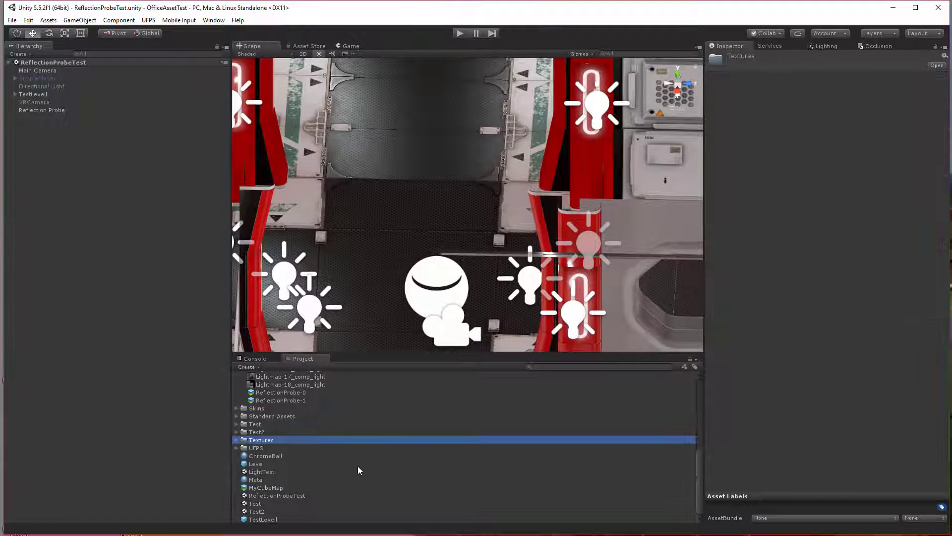
pyautogui.click(12, 20)
pyautogui.click(23, 30)
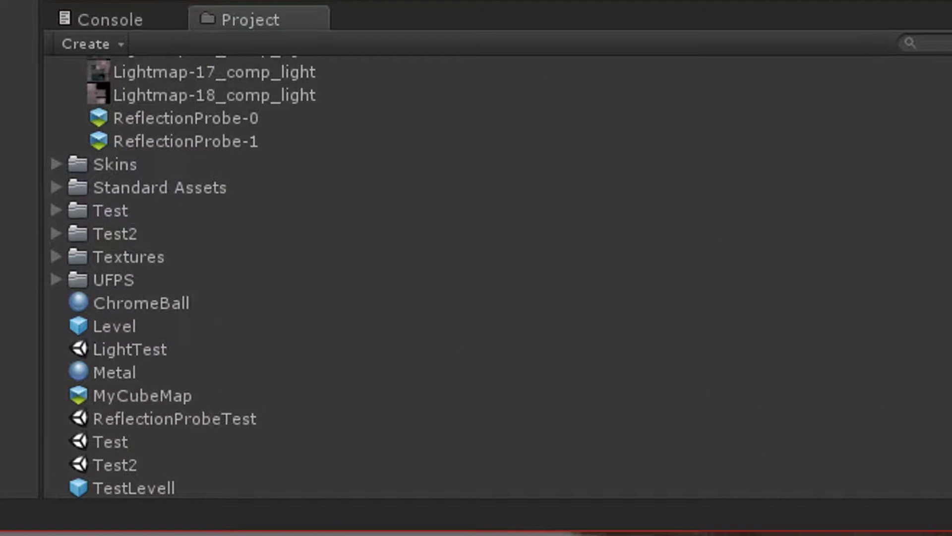
# - Create a new material in the Project assets named SkyboxCube
pyautogui.scroll(5, 238, 178)
pyautogui.click(102, 43)
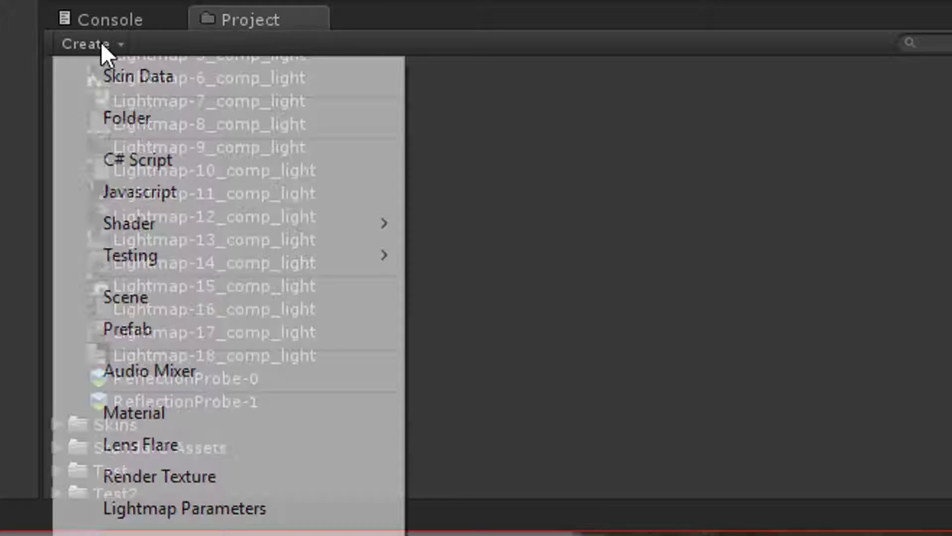
pyautogui.click(190, 412)
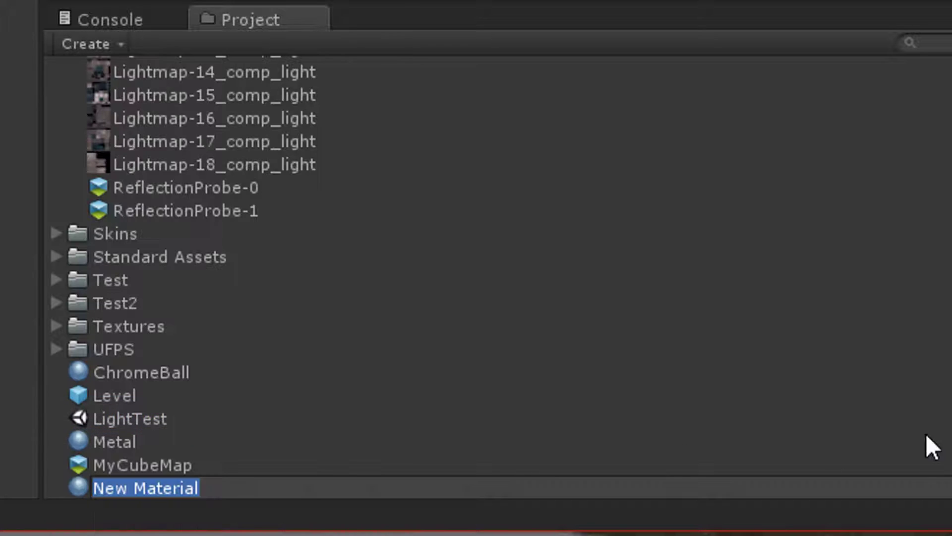
pyautogui.write('Sky')
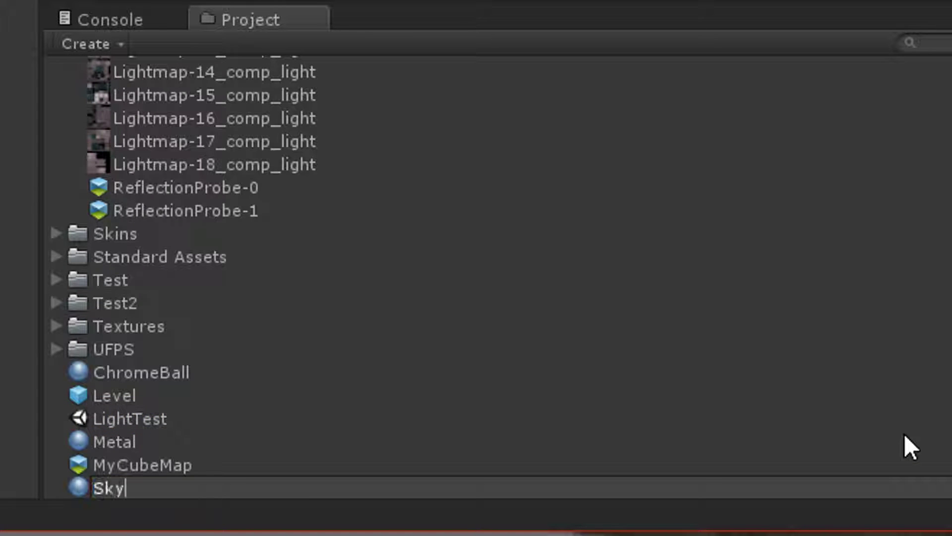
pyautogui.press('BackSpace')
pyautogui.press('BackSpace')
pyautogui.press('BackSpace')
pyautogui.write('Skyboc')
pyautogui.press('BackSpace')
pyautogui.write('xCube')
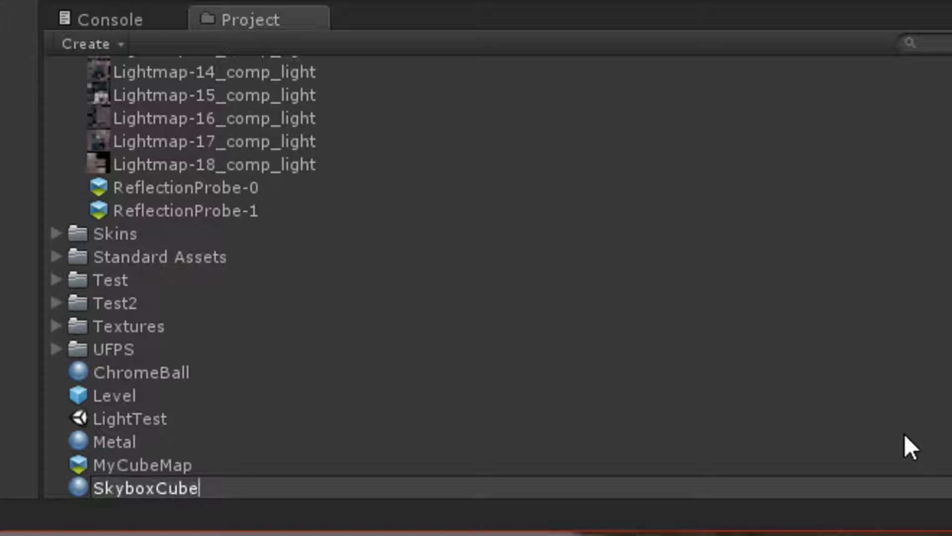
pyautogui.press('Return')
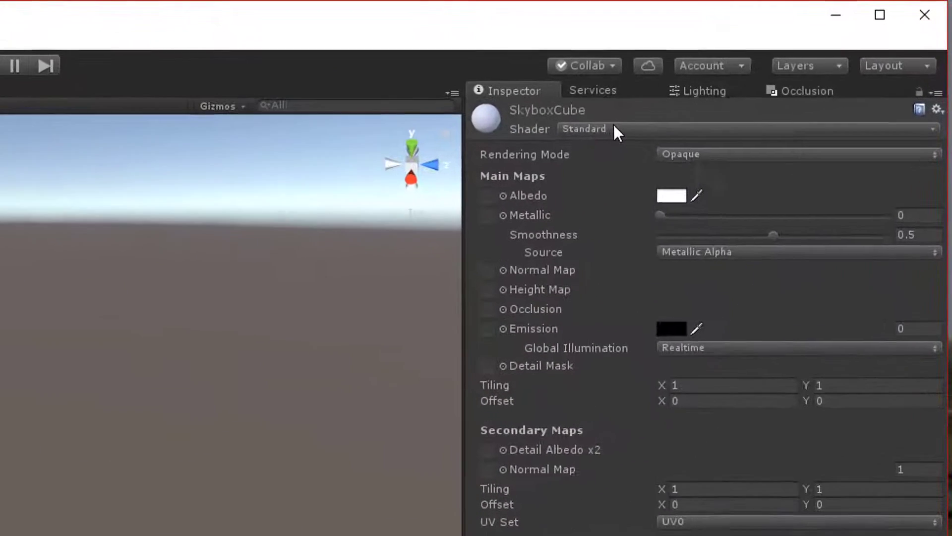
# - Give SkyboxCube the Skybox/Cubemap shader with MyCubeMap as cubemap, then show Game view
pyautogui.click(615, 130)
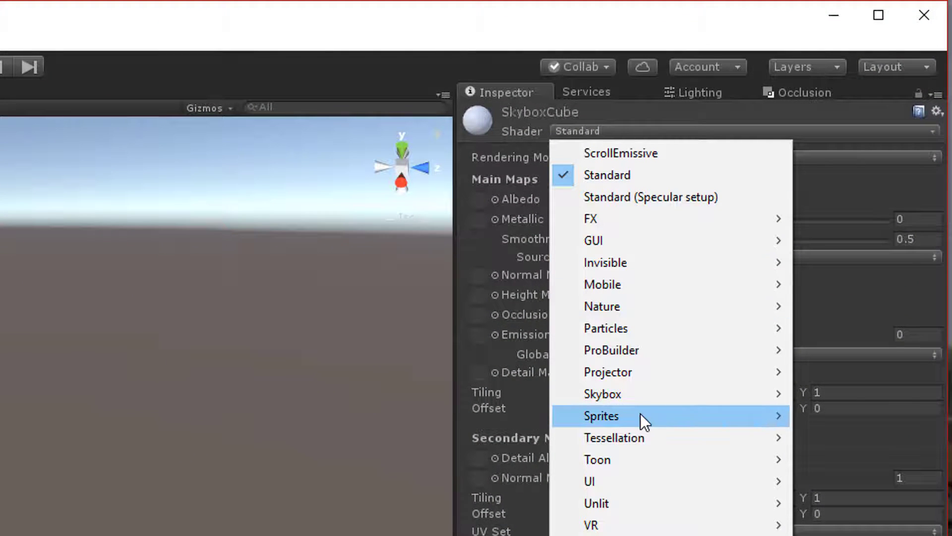
pyautogui.moveTo(644, 390)
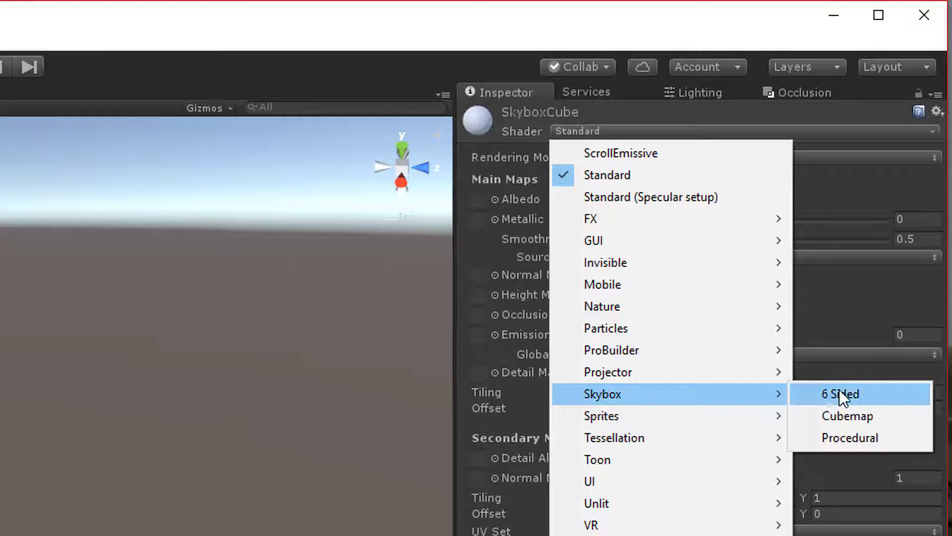
pyautogui.click(864, 418)
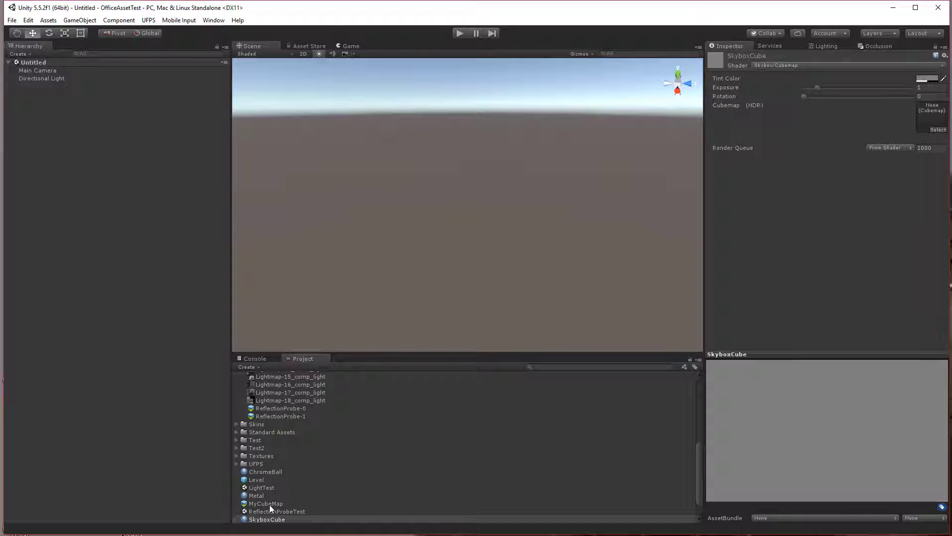
pyautogui.moveTo(269, 505); pyautogui.dragTo(930, 129)
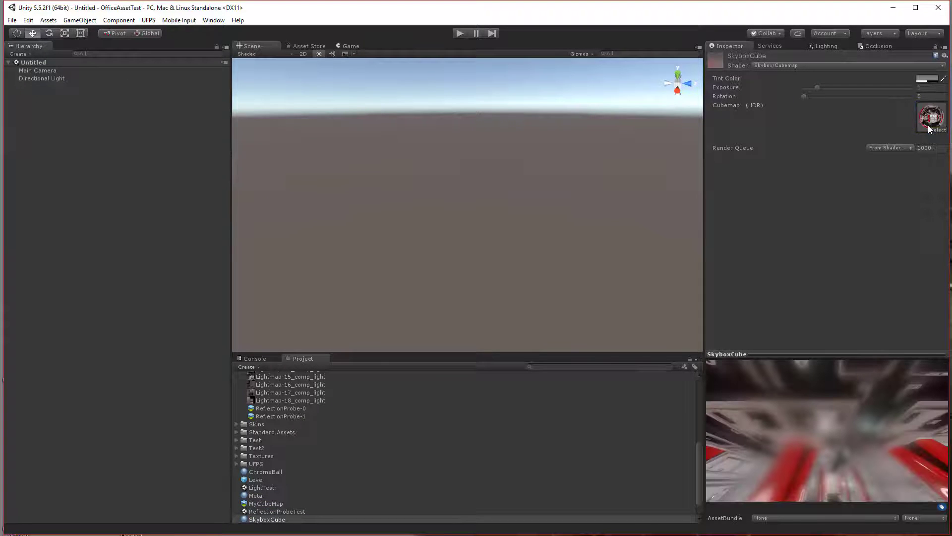
pyautogui.hotkey('ctrl', '2')
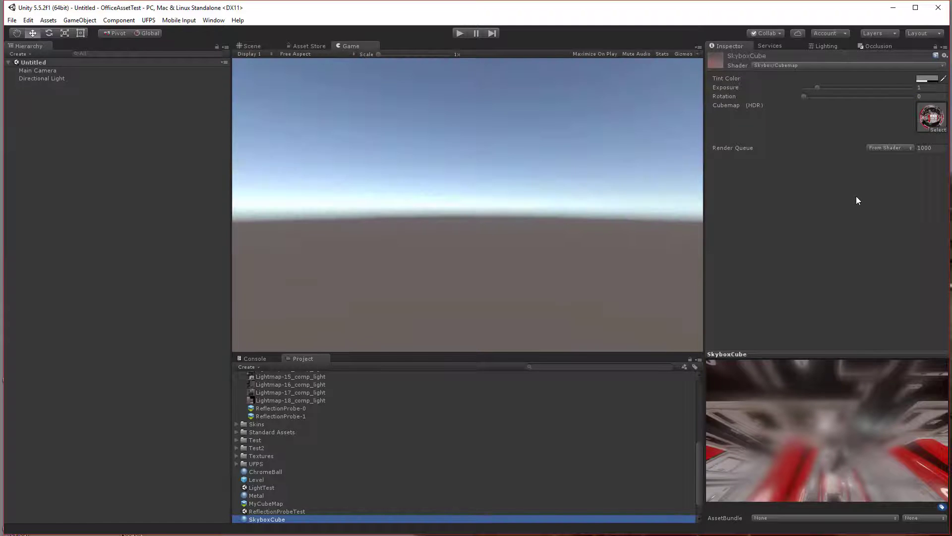
# - Add a Skybox component to the Main Camera and assign SkyboxCube as its Custom Skybox
pyautogui.click(50, 71)
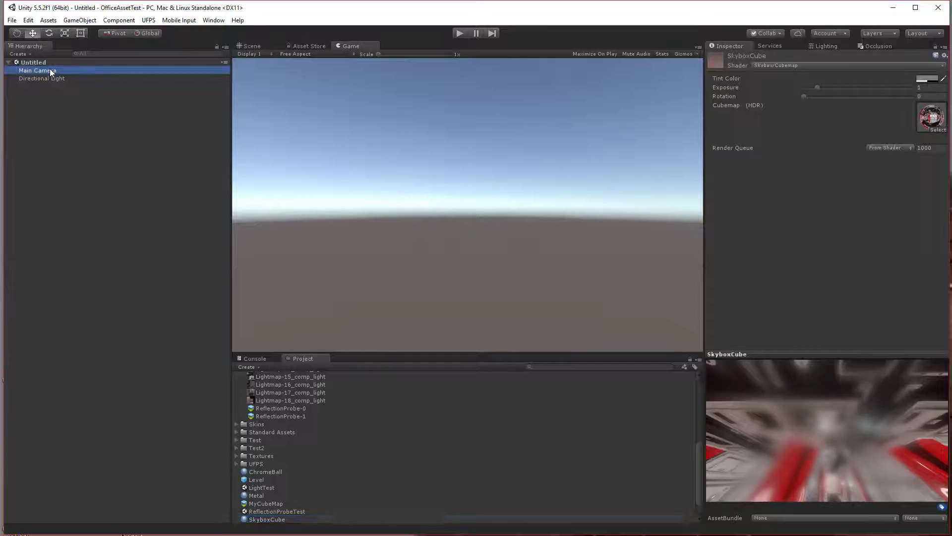
pyautogui.click(811, 305)
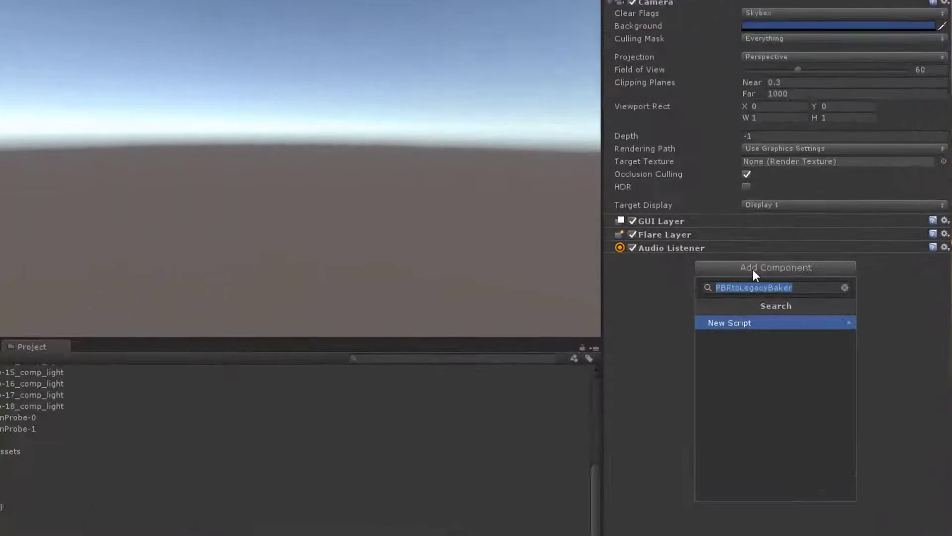
pyautogui.write('sky')
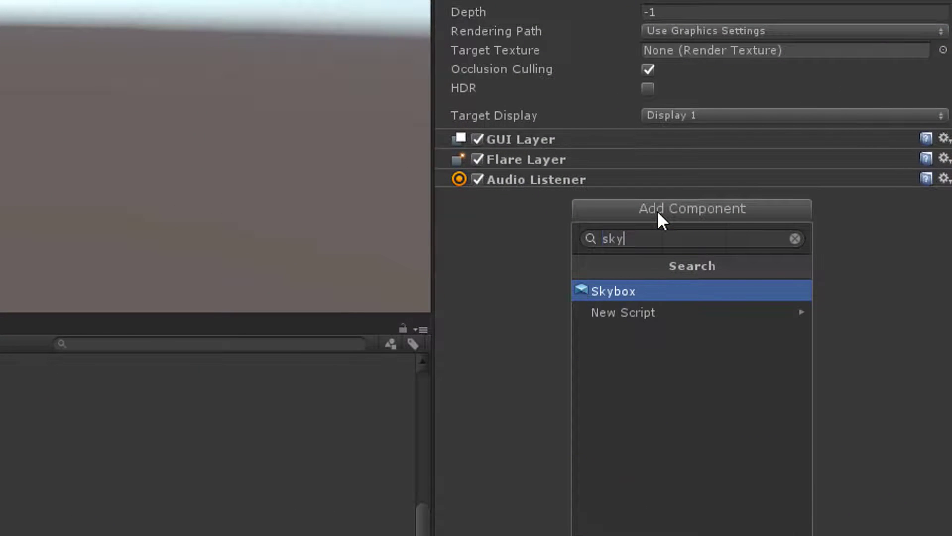
pyautogui.press('Return')
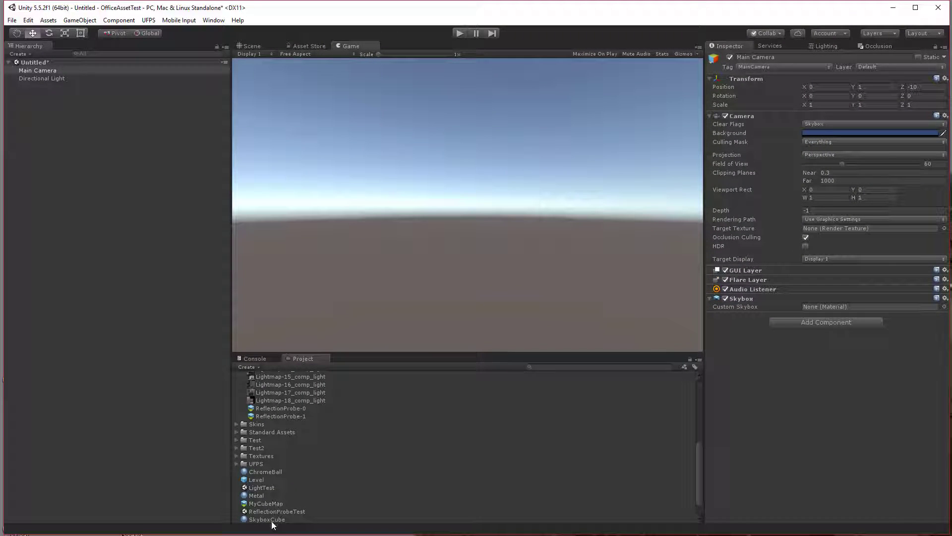
pyautogui.moveTo(271, 521); pyautogui.dragTo(814, 305)
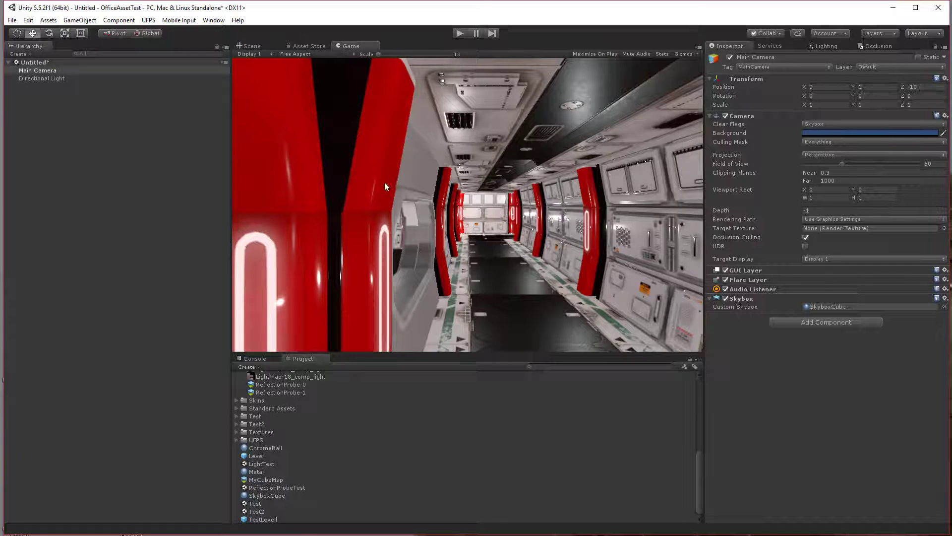
# - Dock the Game tab beside Scene, then frame the Main Camera and rotate it to Y 217.095
pyautogui.moveTo(348, 46); pyautogui.dragTo(436, 197)
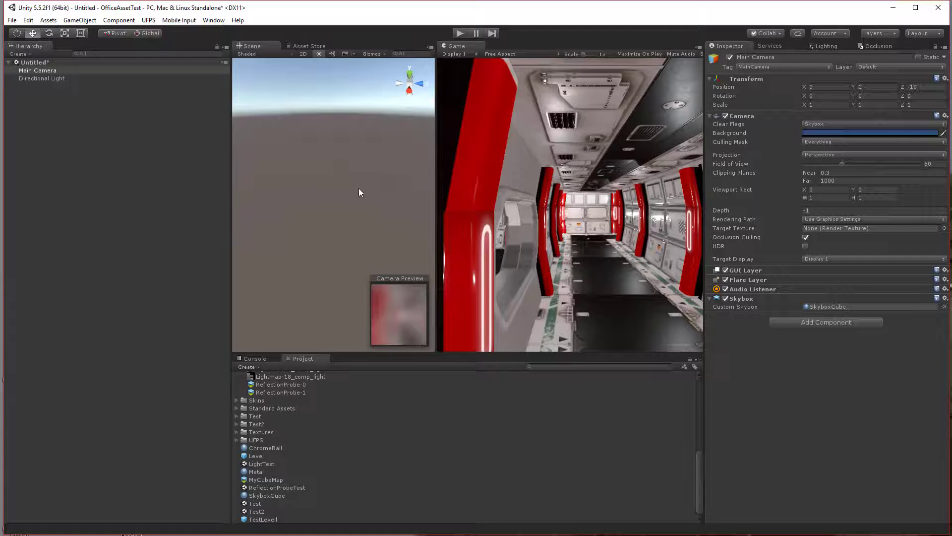
pyautogui.click(319, 183)
pyautogui.click(44, 72)
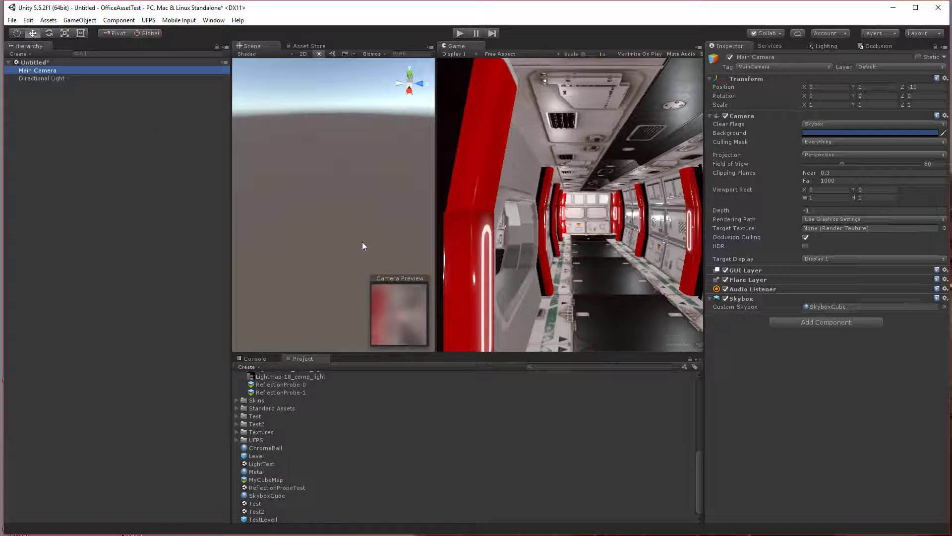
pyautogui.press('f')
pyautogui.press('r')
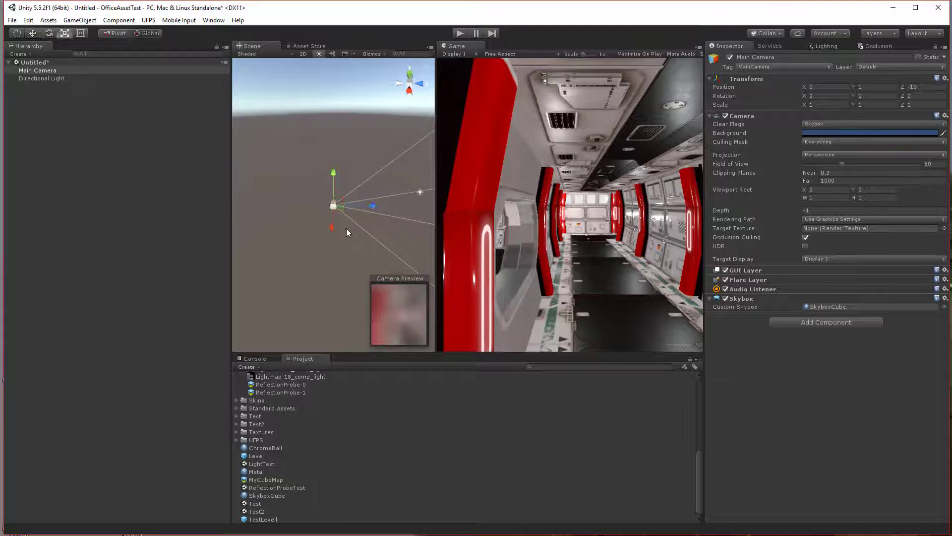
pyautogui.press('e')
pyautogui.moveTo(343, 222); pyautogui.dragTo(243, 275)
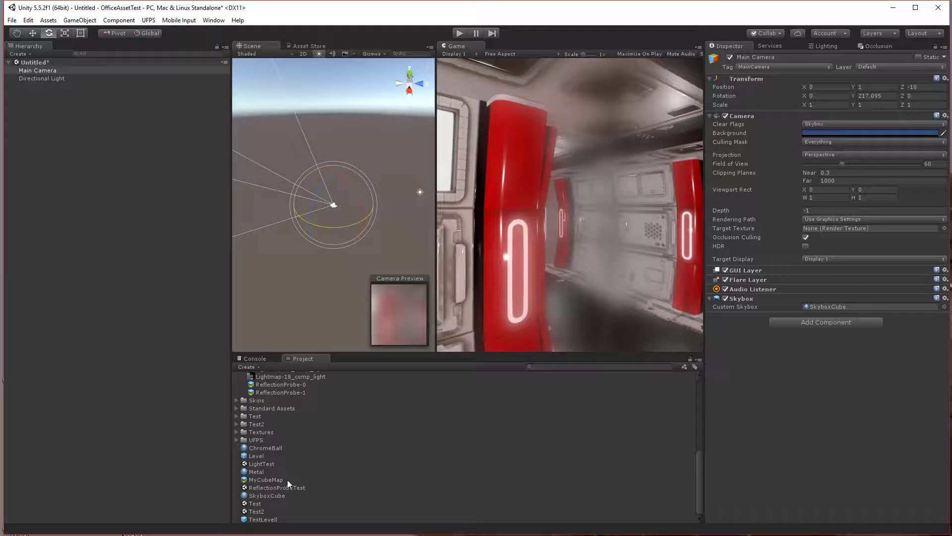
# - Apply Convolution Type None to MyCubeMap, then turn the Main Camera to Y 248.888
pyautogui.click(274, 480)
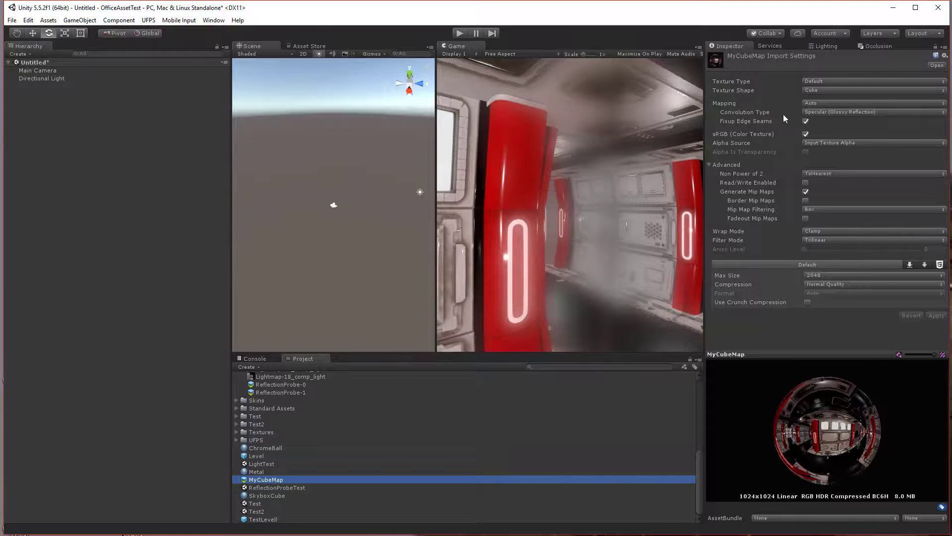
pyautogui.click(843, 112)
pyautogui.click(824, 121)
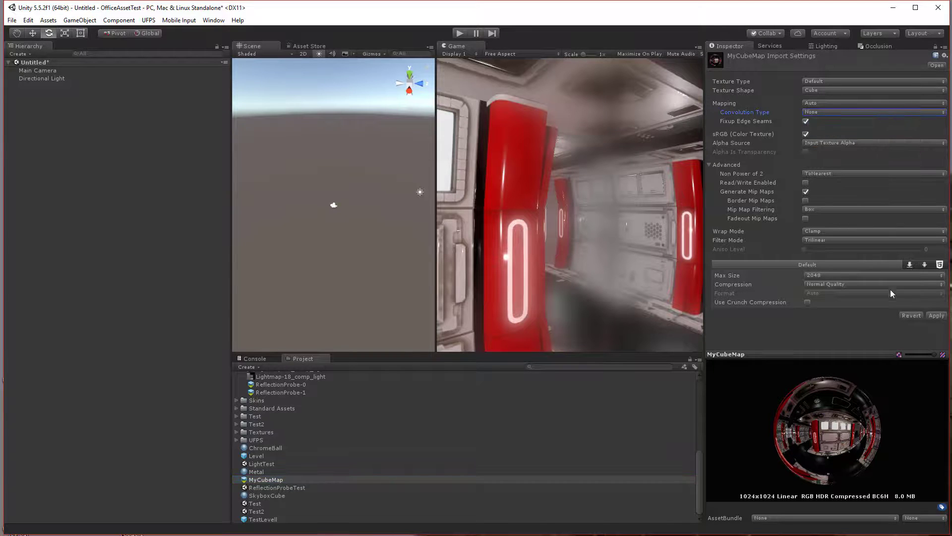
pyautogui.click(936, 316)
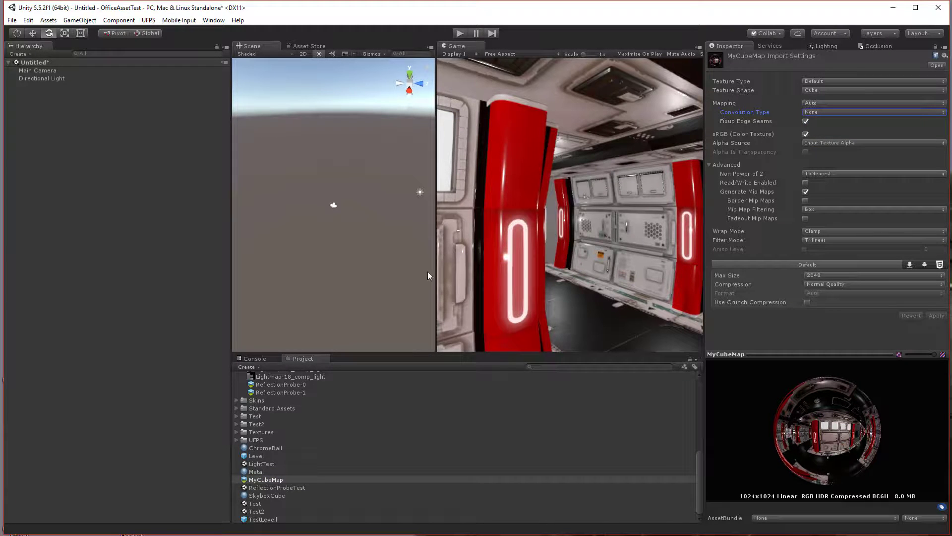
pyautogui.click(48, 72)
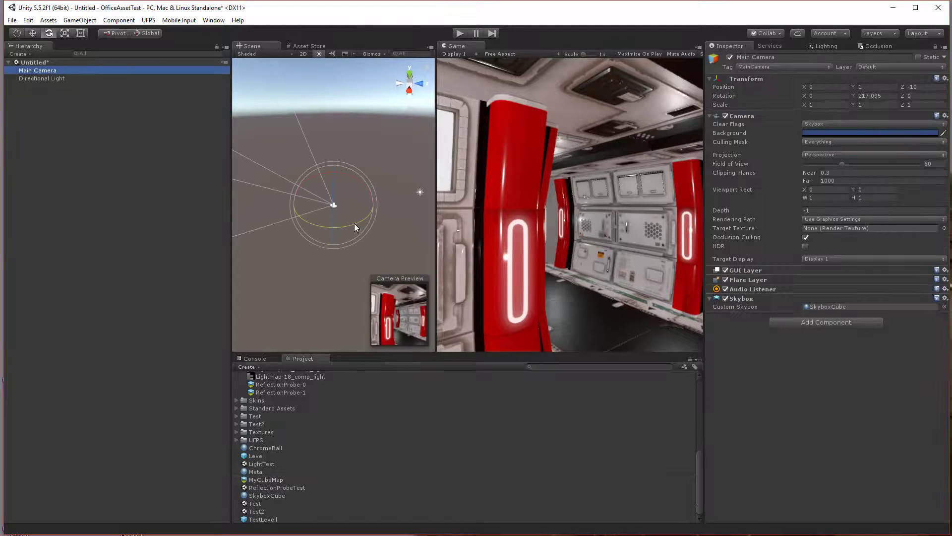
pyautogui.moveTo(355, 228); pyautogui.dragTo(384, 299)
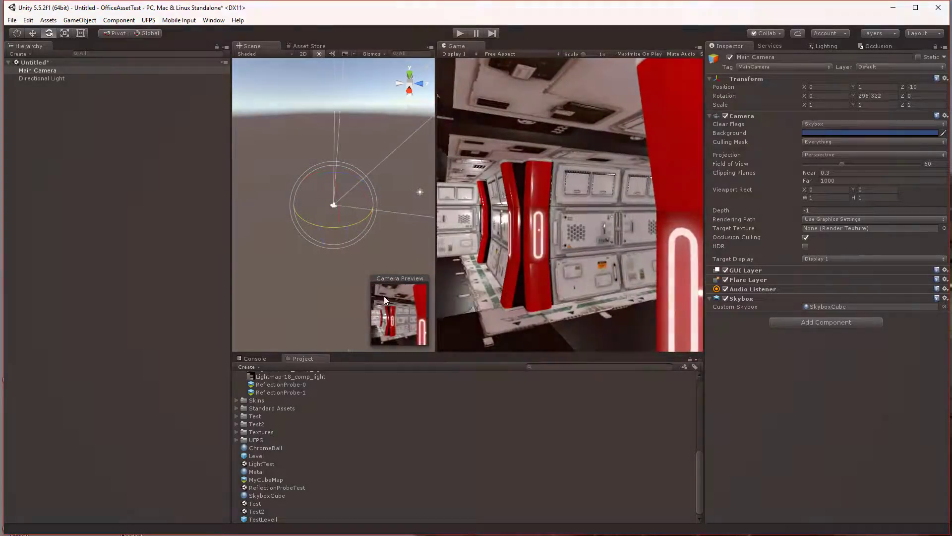